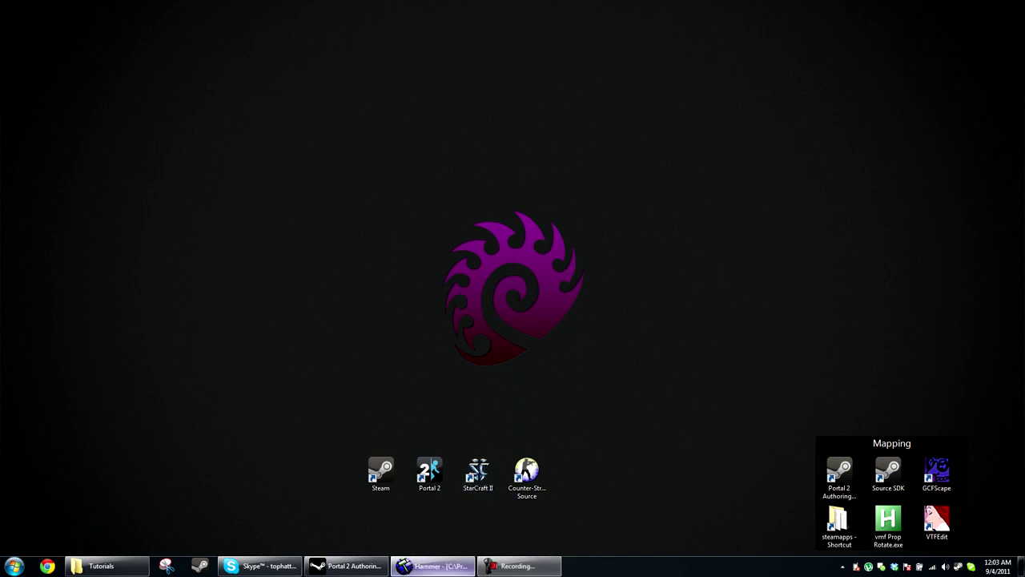
# Step: Switch to Hammer and look through the rooms and nodraw-lined doorways of the tut89_worldportals map in the 3D view
pyautogui.click(433, 566)
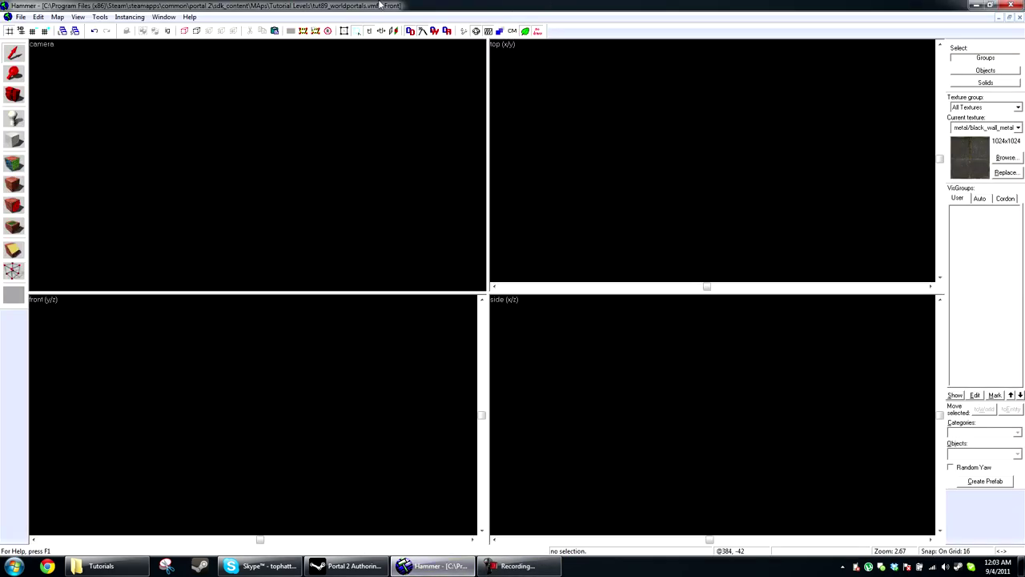
pyautogui.press('z')
pyautogui.press('s')
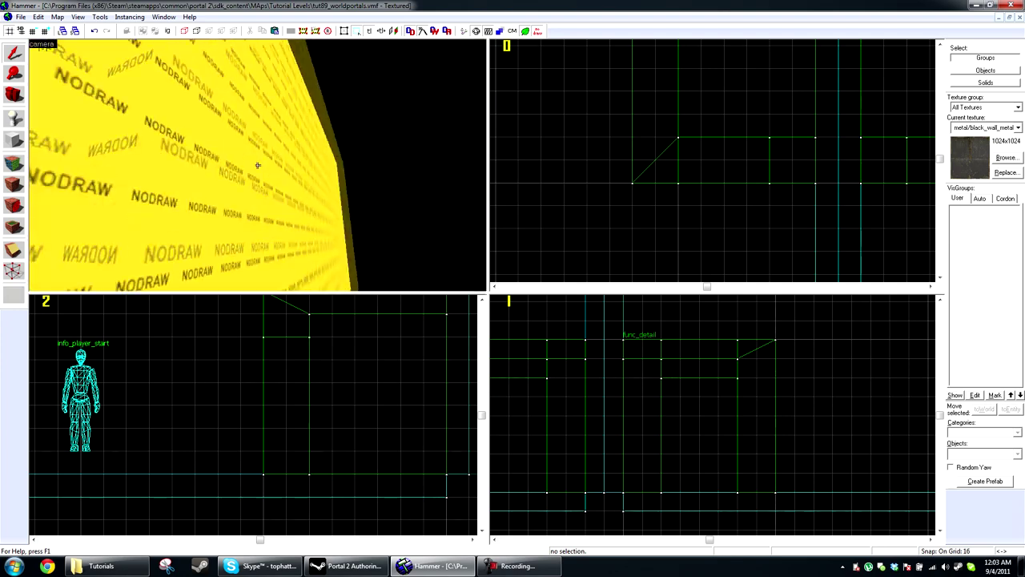
pyautogui.press('w')
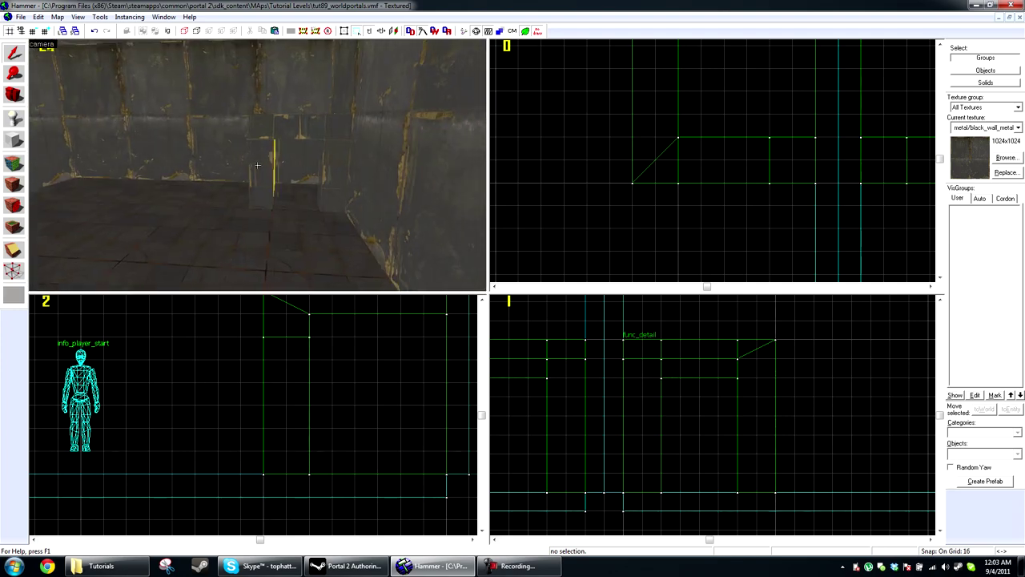
pyautogui.press('w')
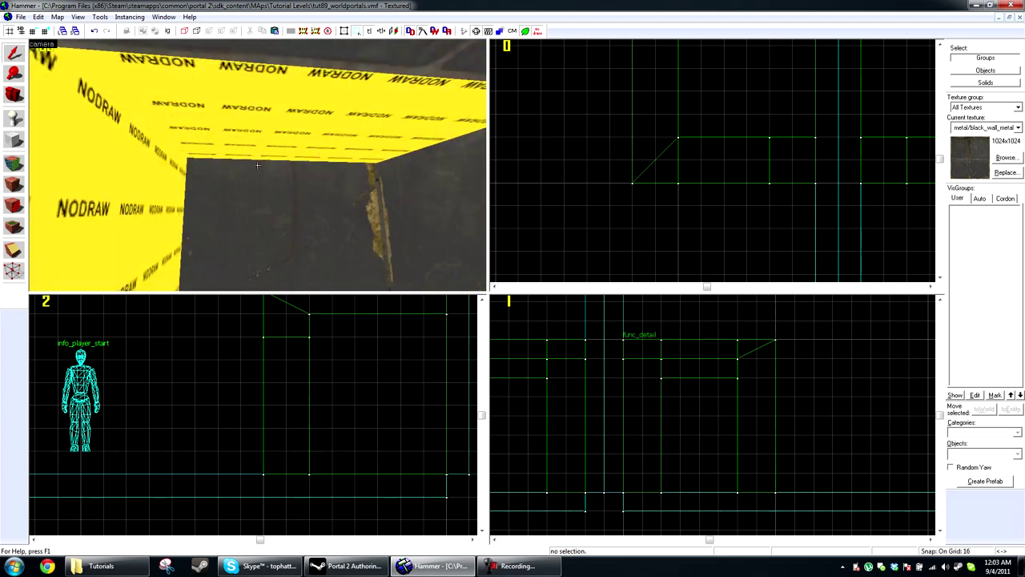
pyautogui.press('s')
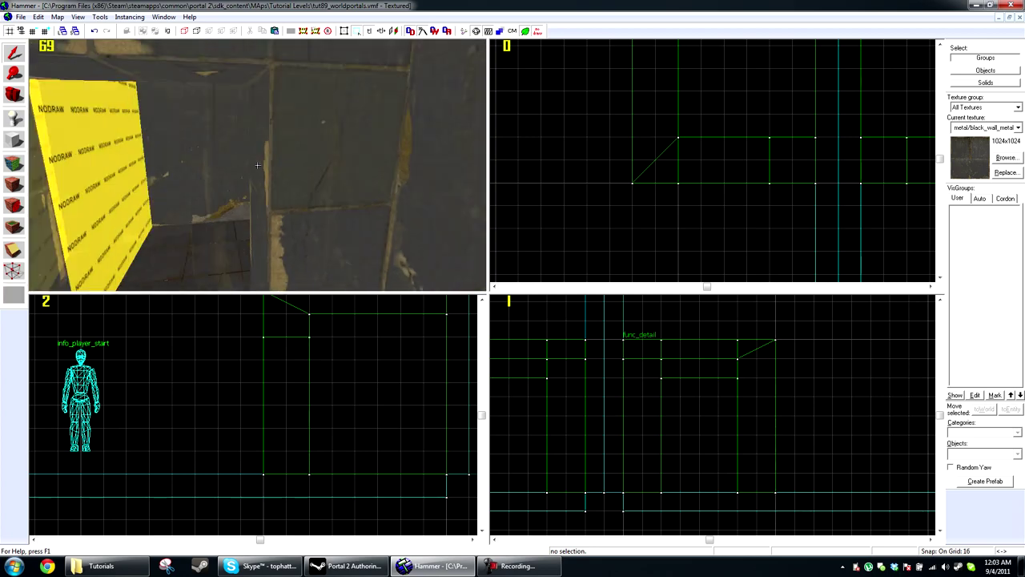
pyautogui.press('w')
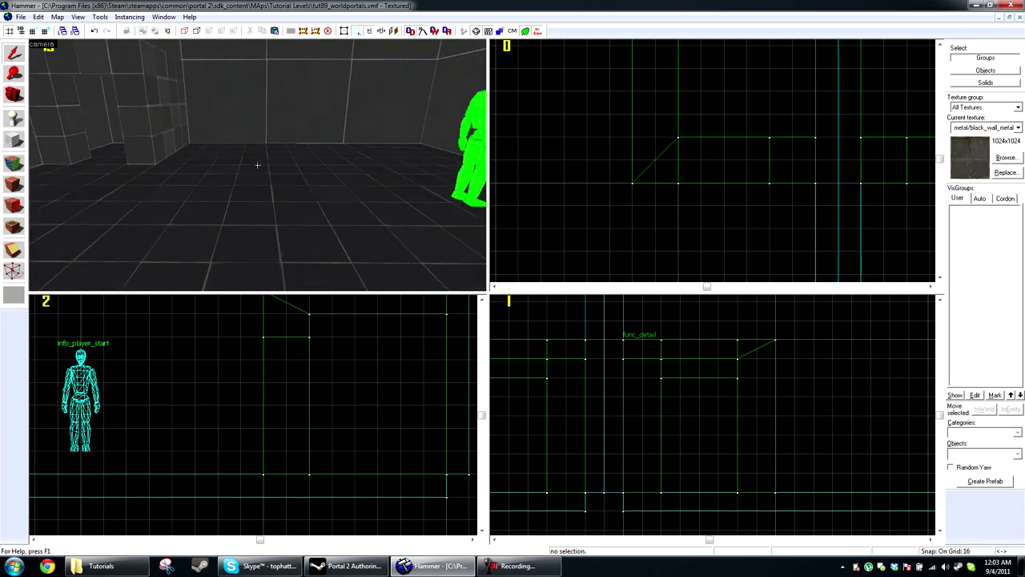
pyautogui.press('s')
pyautogui.press('w')
pyautogui.press('z')
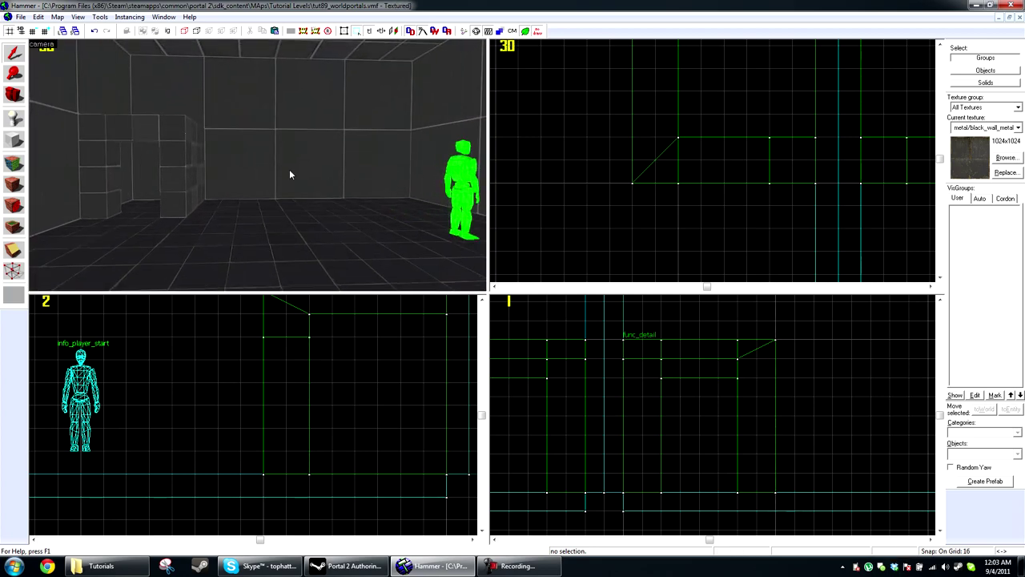
# Step: Examine the doorway structure and surrounding walls of the tiled room in the 3D view
pyautogui.press('w')
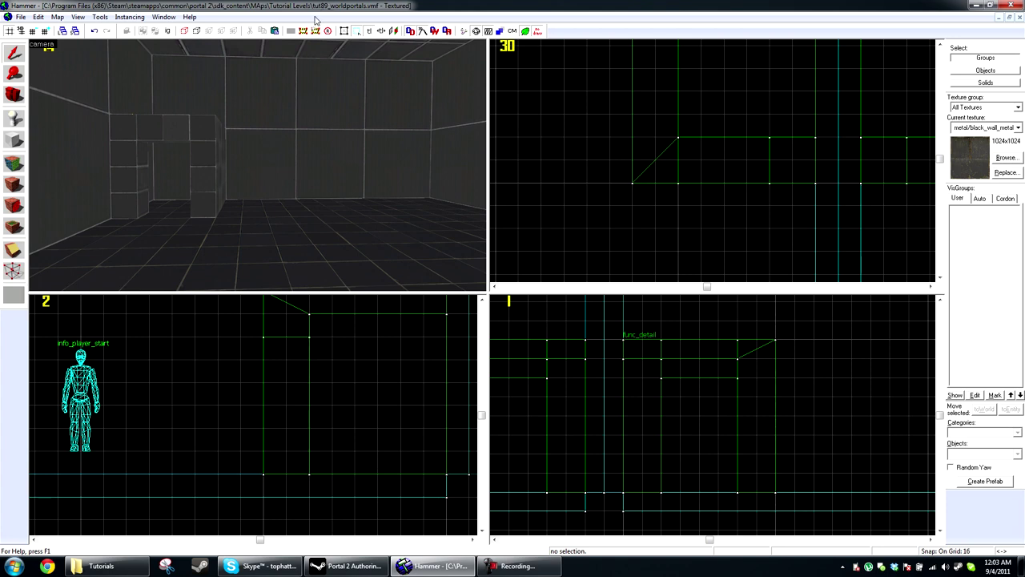
pyautogui.press('a')
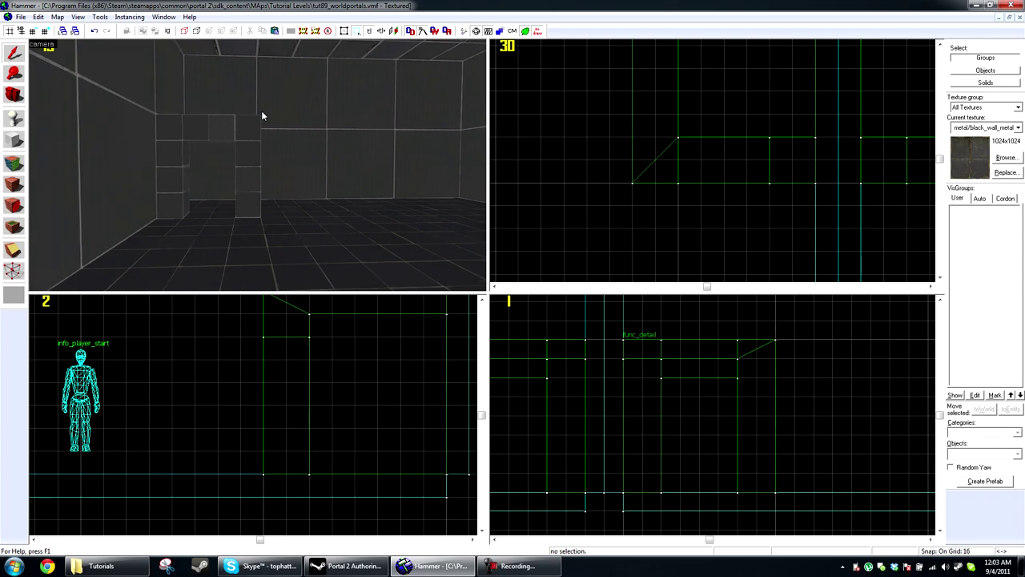
pyautogui.press('w')
pyautogui.press('z')
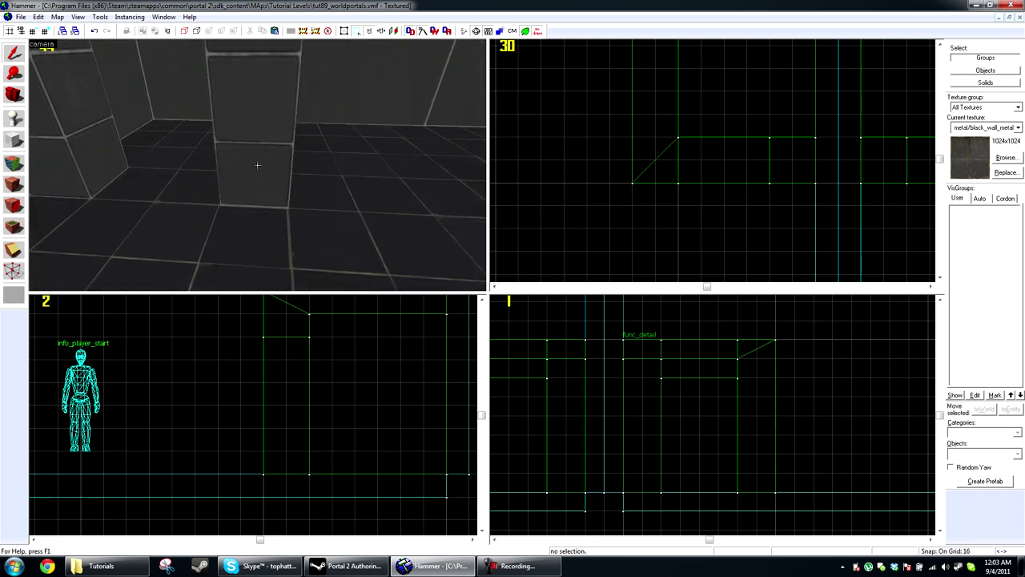
pyautogui.press('s')
pyautogui.press('w')
pyautogui.press('z')
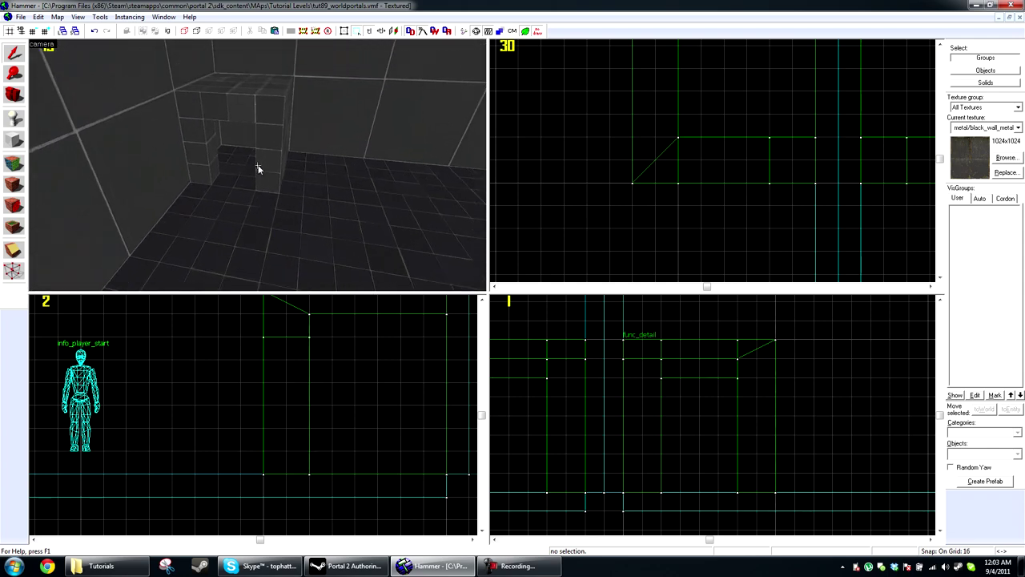
pyautogui.press('z')
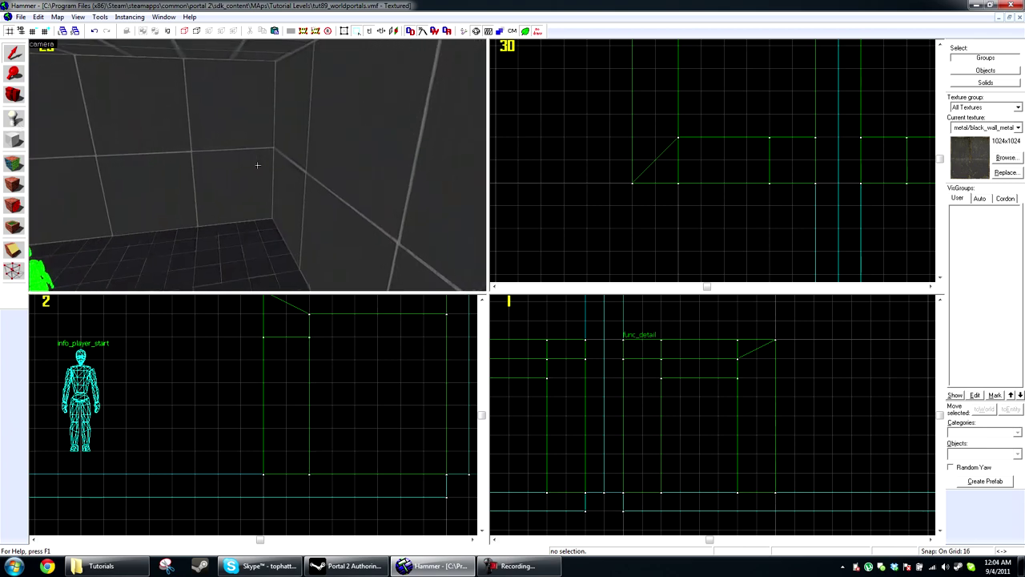
# Step: Place a new info_player_start point entity on the tiled room's floor in front of the doorway
pyautogui.press('z')
pyautogui.press('w')
pyautogui.click(13, 118)
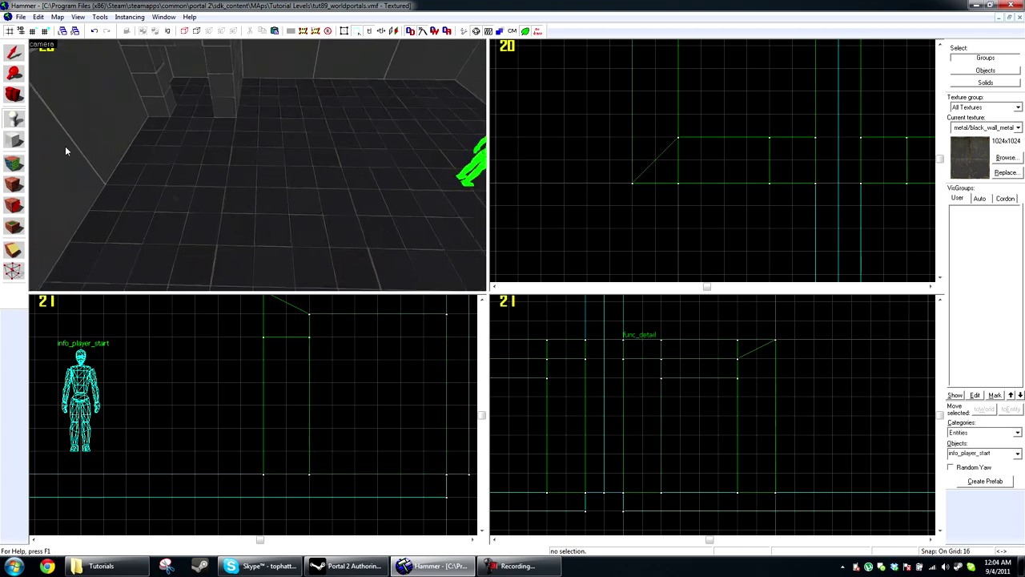
pyautogui.click(224, 205)
# Step: Open the new entity's properties and change its class to linked_portal_door
pyautogui.click(16, 55)
pyautogui.doubleClick(231, 171)
pyautogui.click(231, 171)
pyautogui.click(405, 203)
pyautogui.doubleClick(405, 204)
pyautogui.write('link')
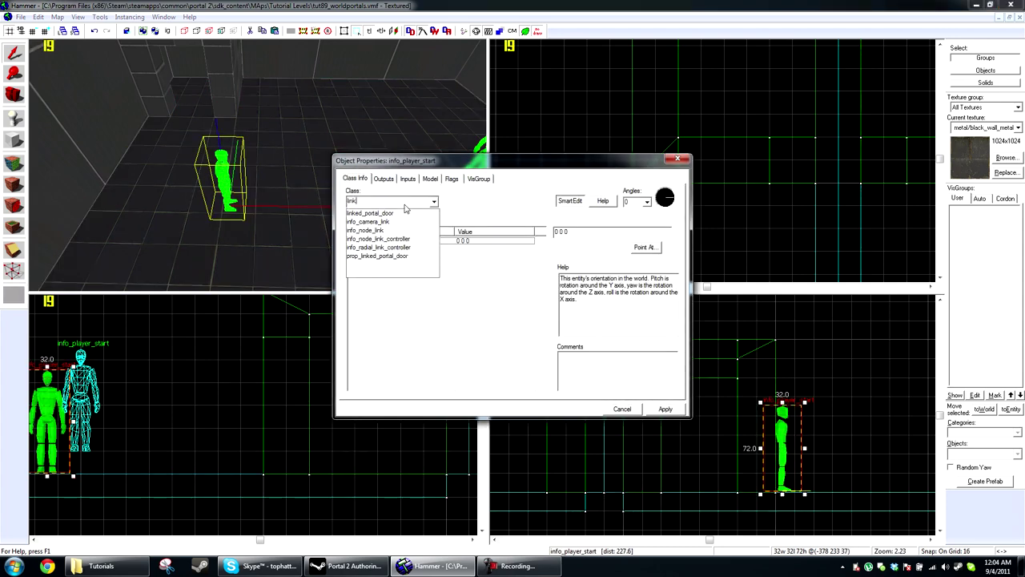
pyautogui.press('Down')
pyautogui.click(406, 211)
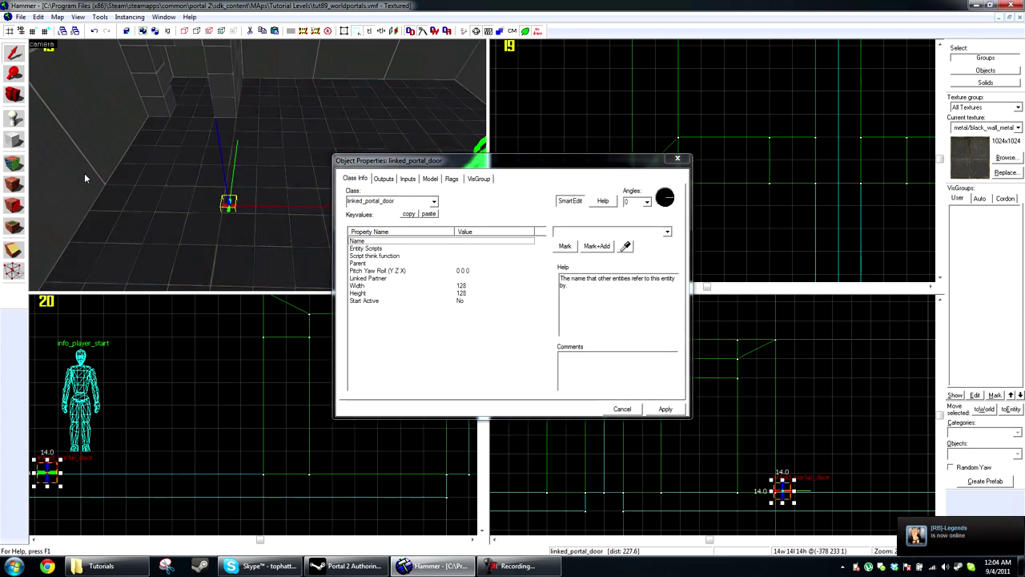
# Step: Set the portal door's Start Active property to Yes and name it Door1
pyautogui.click(416, 300)
pyautogui.scroll(-1, 595, 231)
pyautogui.click(664, 410)
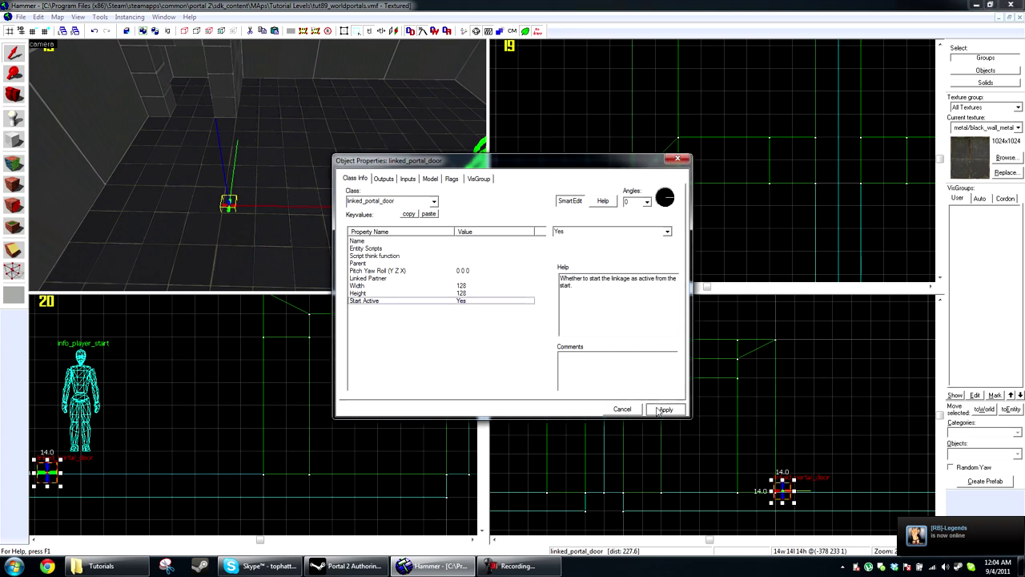
pyautogui.click(406, 242)
pyautogui.click(594, 232)
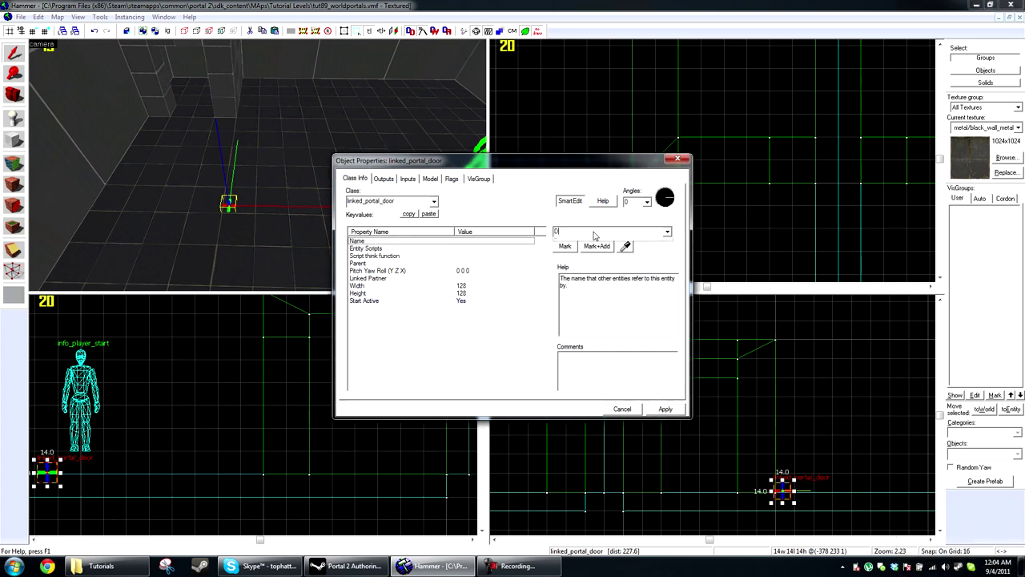
pyautogui.write('Door1')
pyautogui.press('Return')
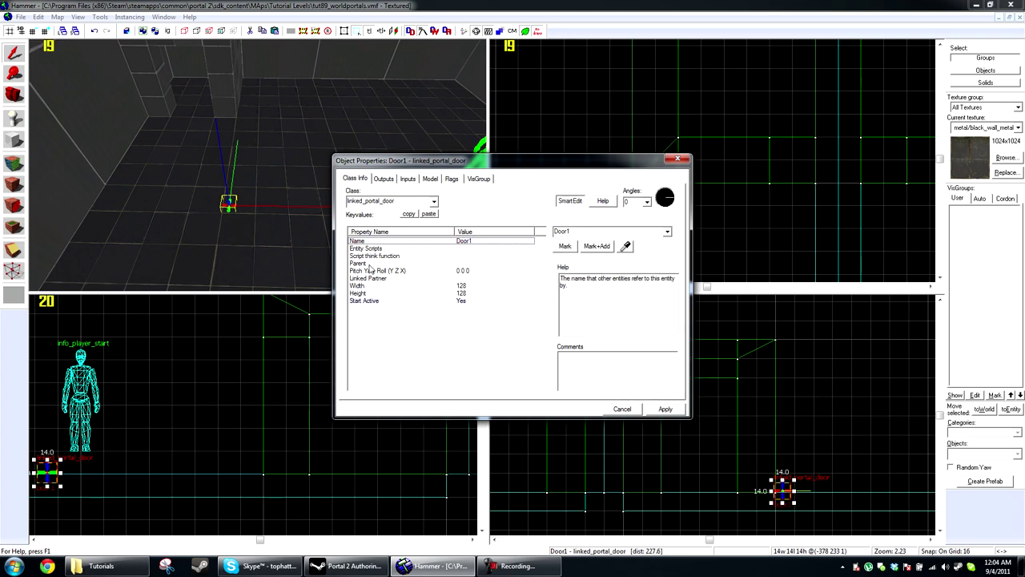
# Step: Set Door1's Linked Partner to Door2 and close its properties
pyautogui.click(370, 278)
pyautogui.click(594, 231)
pyautogui.write('D')
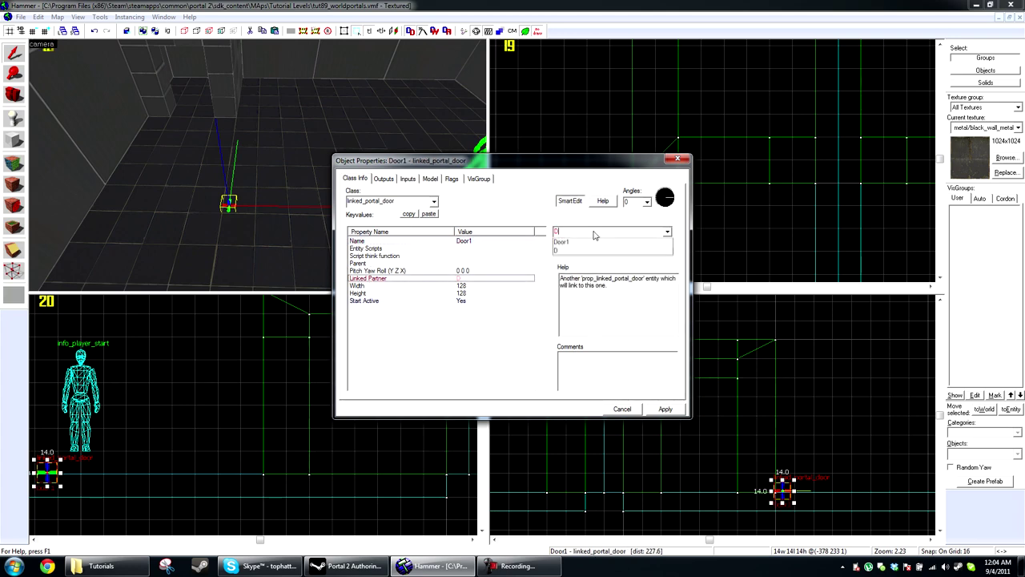
pyautogui.write('oor2')
pyautogui.press('Return')
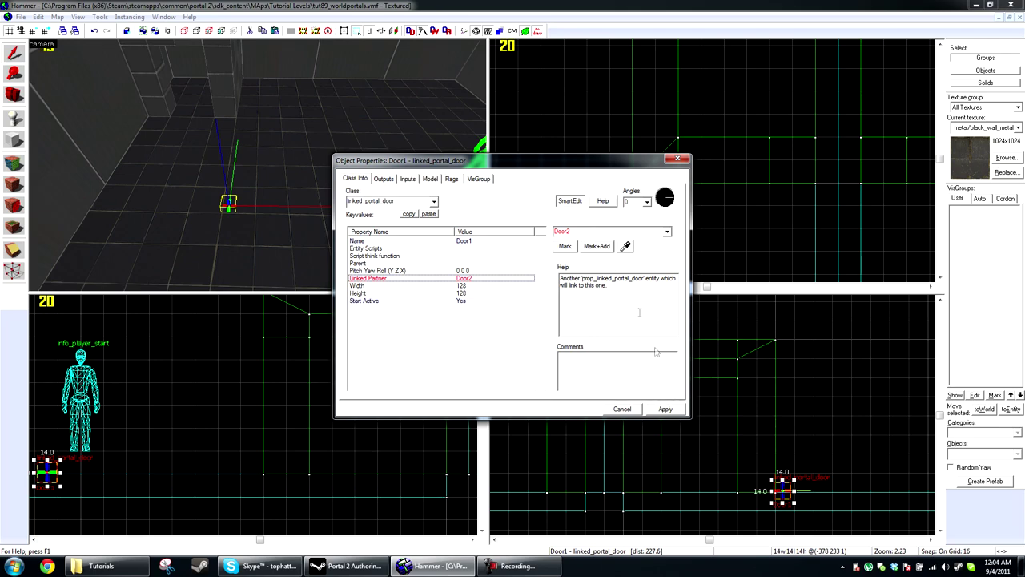
pyautogui.click(619, 409)
# Step: Raise Door1 off the floor and move it into the middle of the doorway opening
pyautogui.scroll(-2, 272, 360)
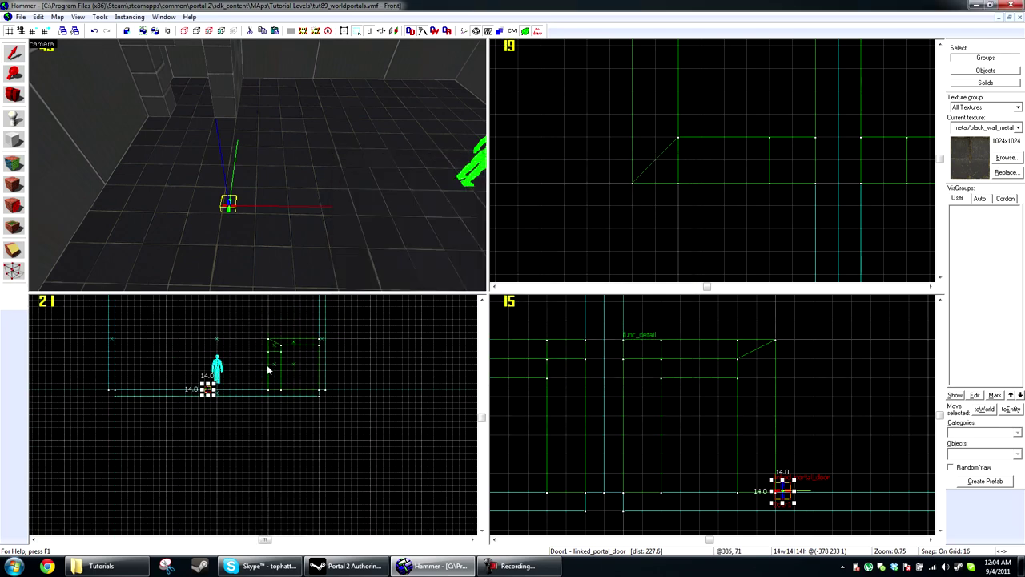
pyautogui.moveTo(181, 400); pyautogui.dragTo(332, 358)
pyautogui.scroll(-9, 693, 221)
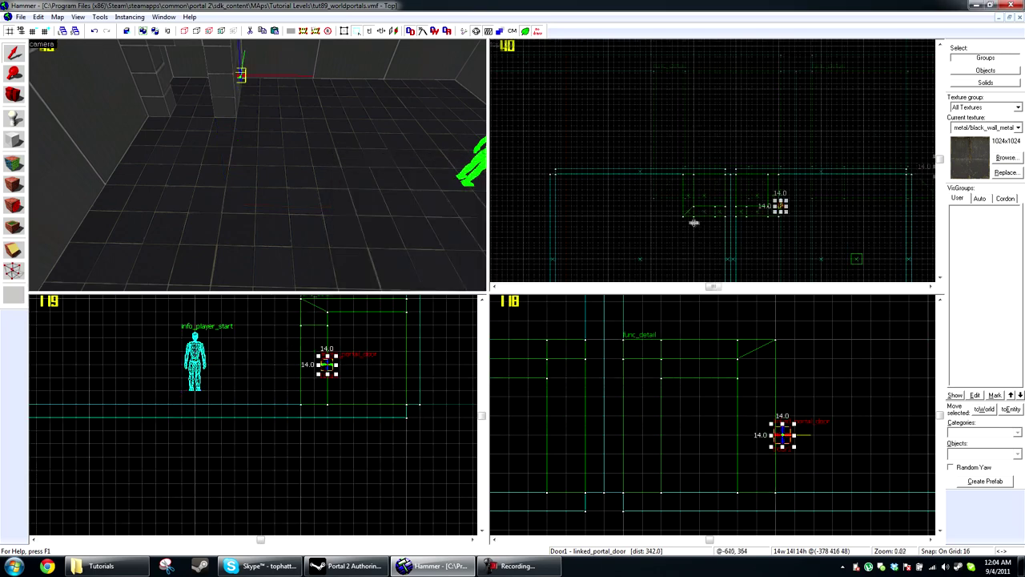
pyautogui.scroll(12, 775, 220)
pyautogui.moveTo(732, 75); pyautogui.dragTo(559, 73)
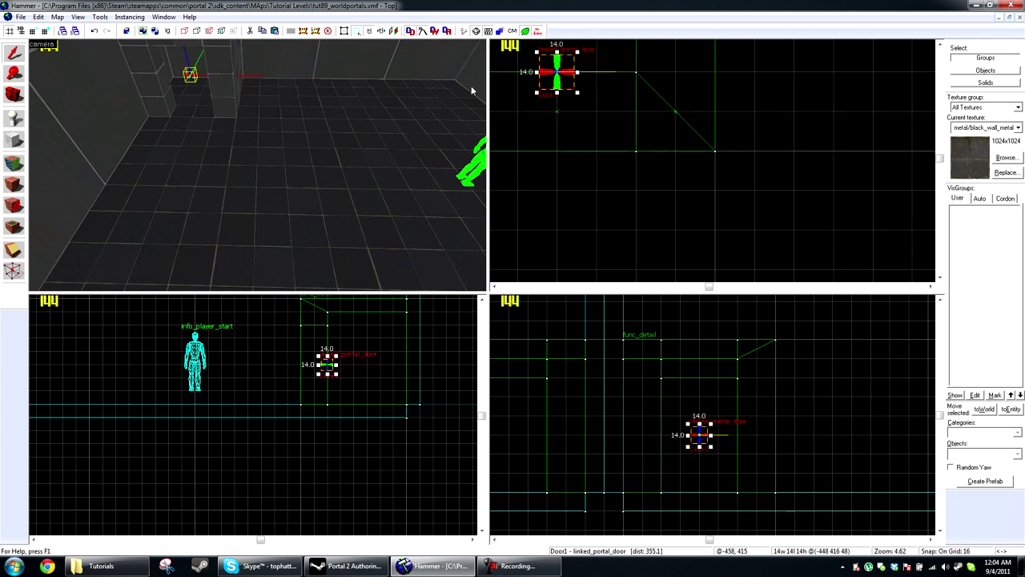
# Step: Measure the doorway opening's width and height with a selection box in the side view
pyautogui.press('z')
pyautogui.press('w')
pyautogui.press('w')
pyautogui.press('z')
pyautogui.click(707, 414)
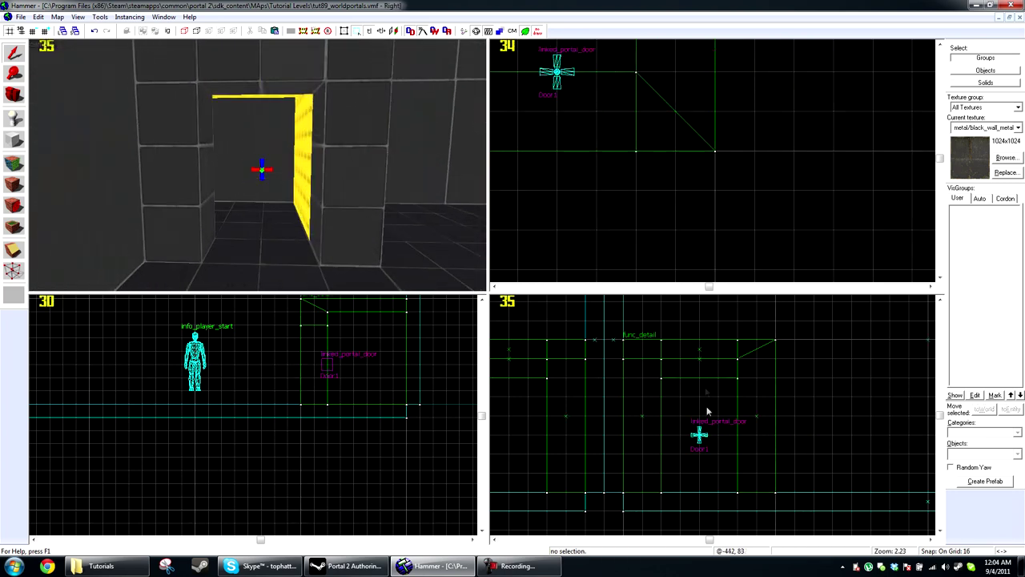
pyautogui.moveTo(665, 381); pyautogui.dragTo(738, 495)
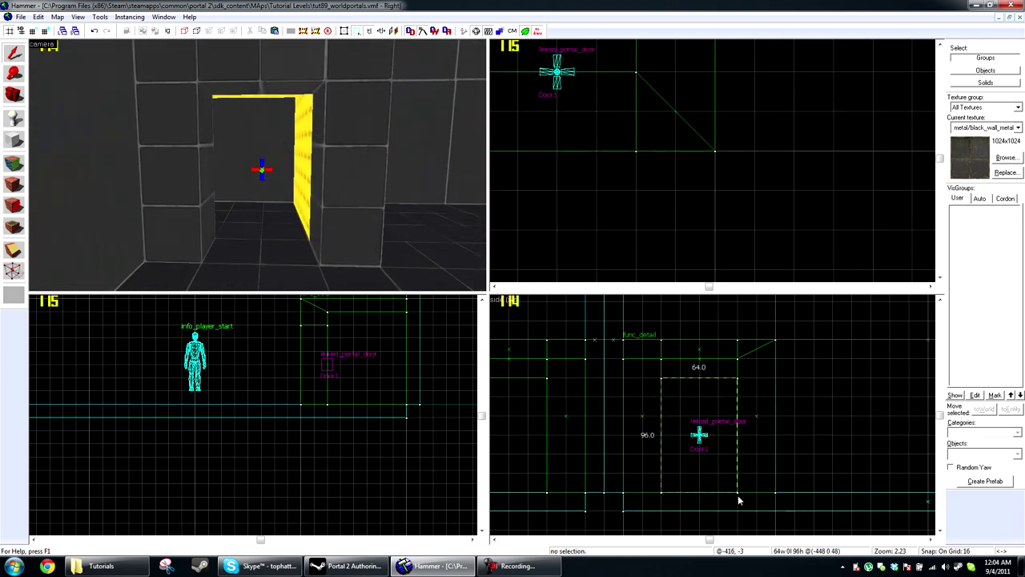
pyautogui.press('Return')
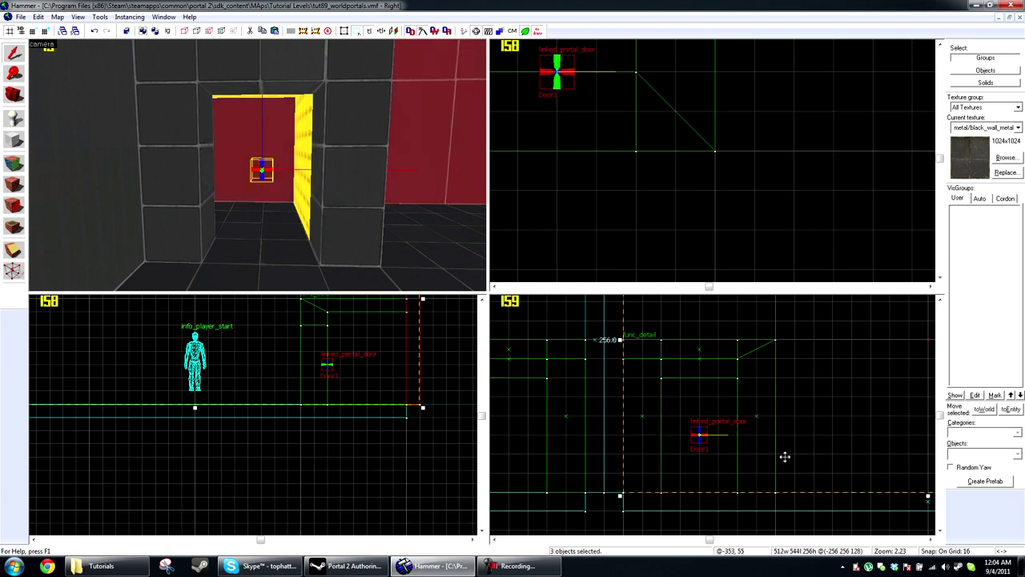
pyautogui.press('Escape')
# Step: Set Door1's portal Width to 32 and Height to 48 in its properties
pyautogui.doubleClick(255, 173)
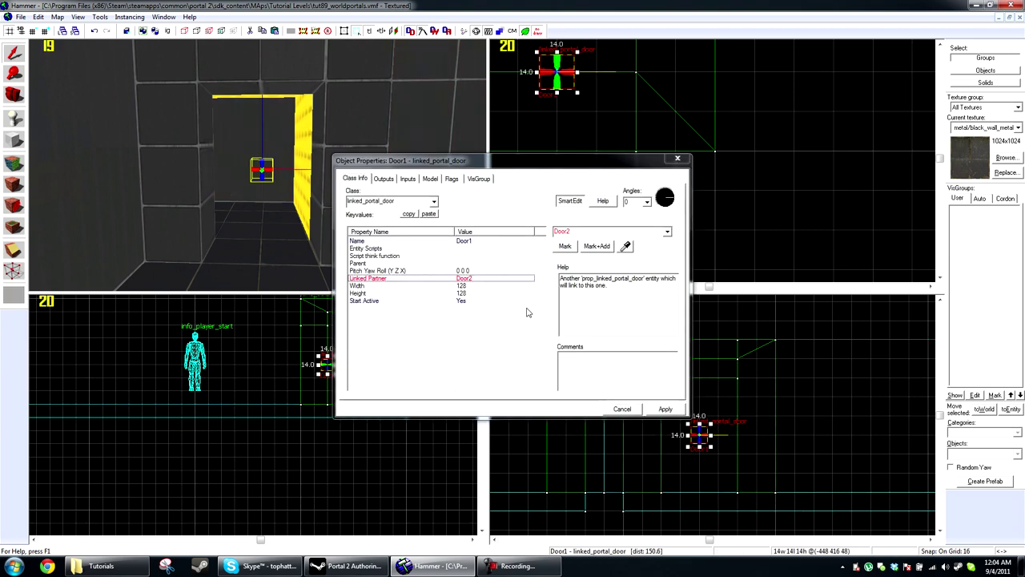
pyautogui.click(439, 286)
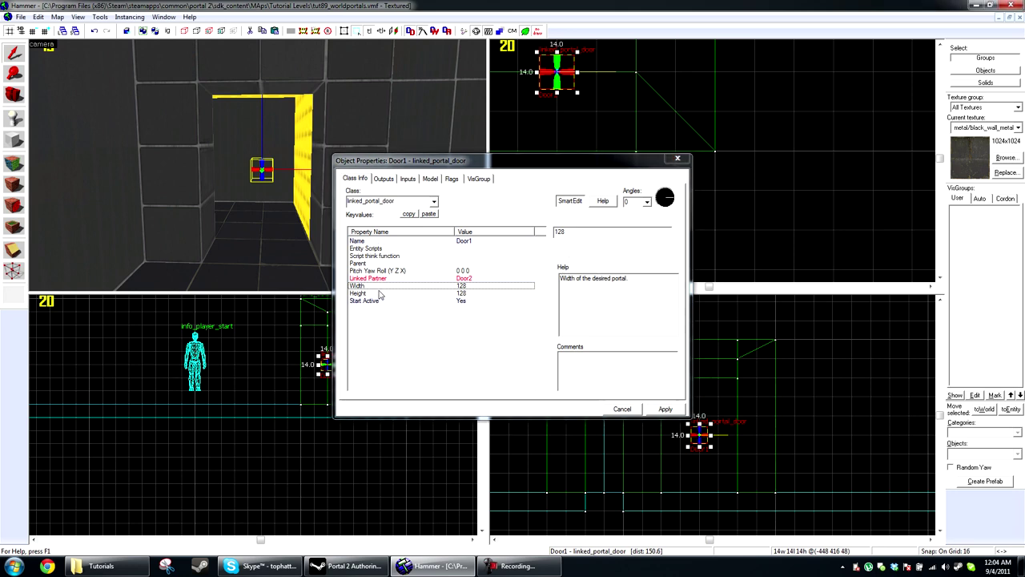
pyautogui.doubleClick(559, 233)
pyautogui.write('32')
pyautogui.click(456, 294)
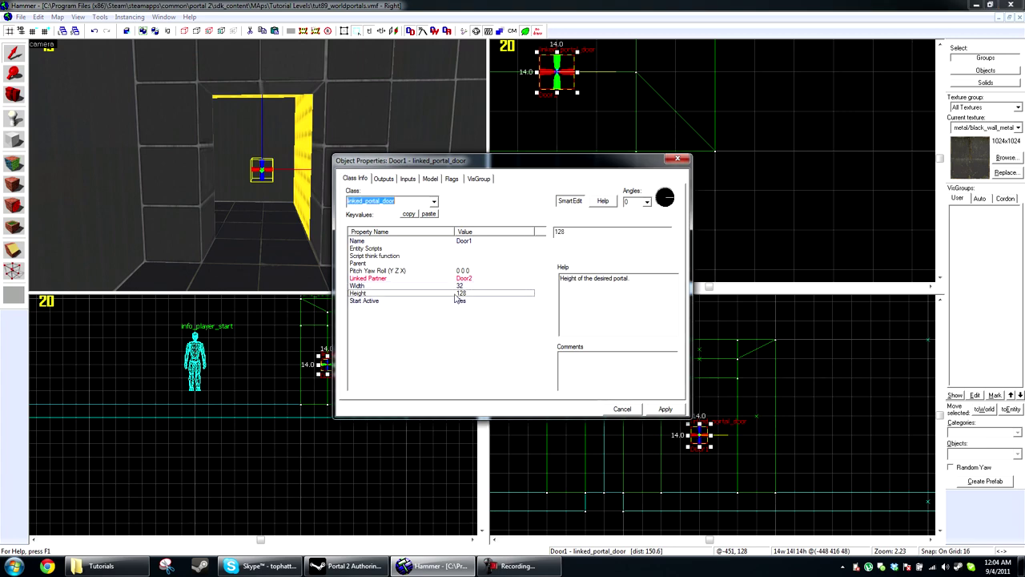
pyautogui.doubleClick(591, 230)
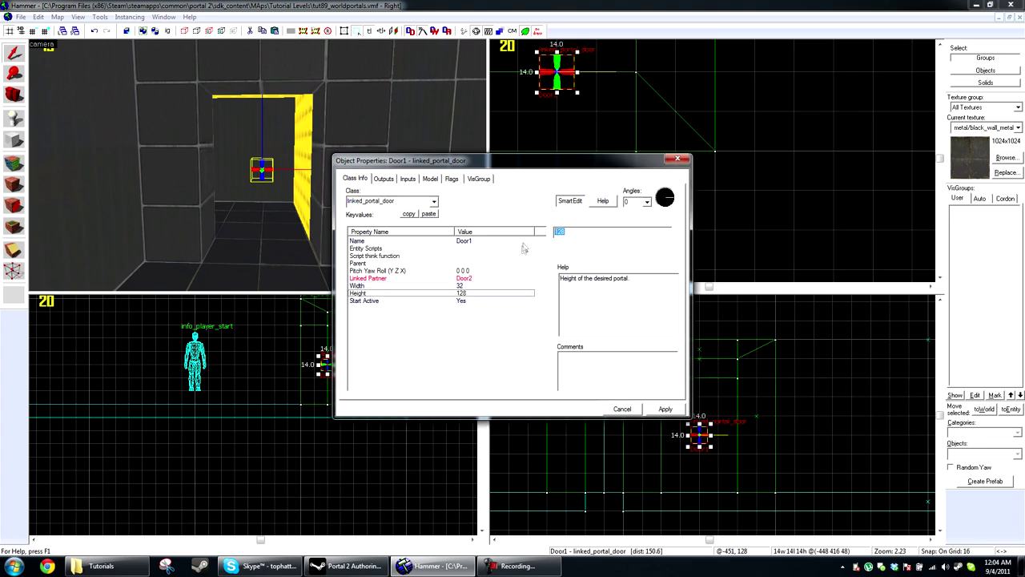
pyautogui.write('48')
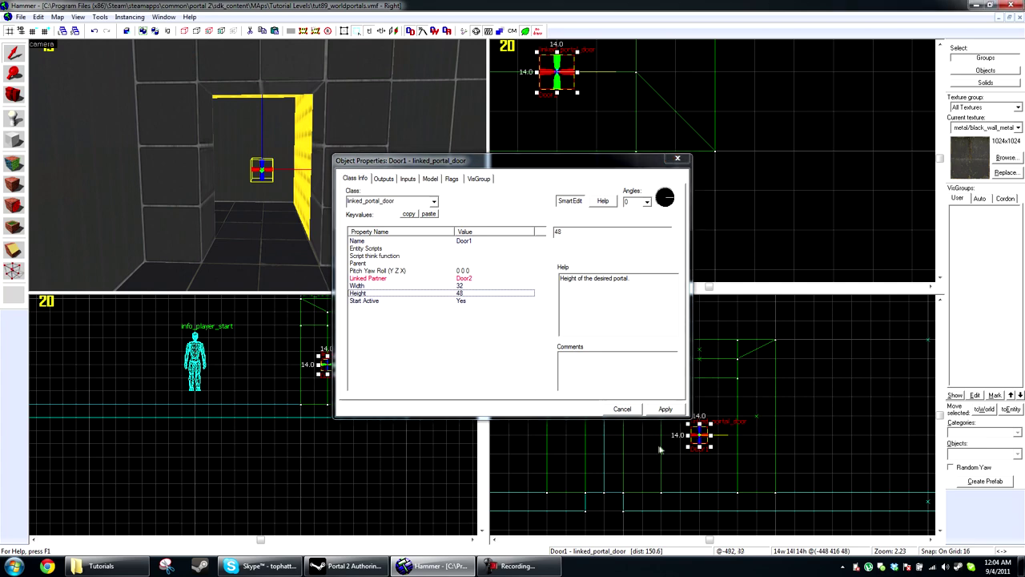
pyautogui.click(668, 411)
pyautogui.hotkey('alt', 'Return')
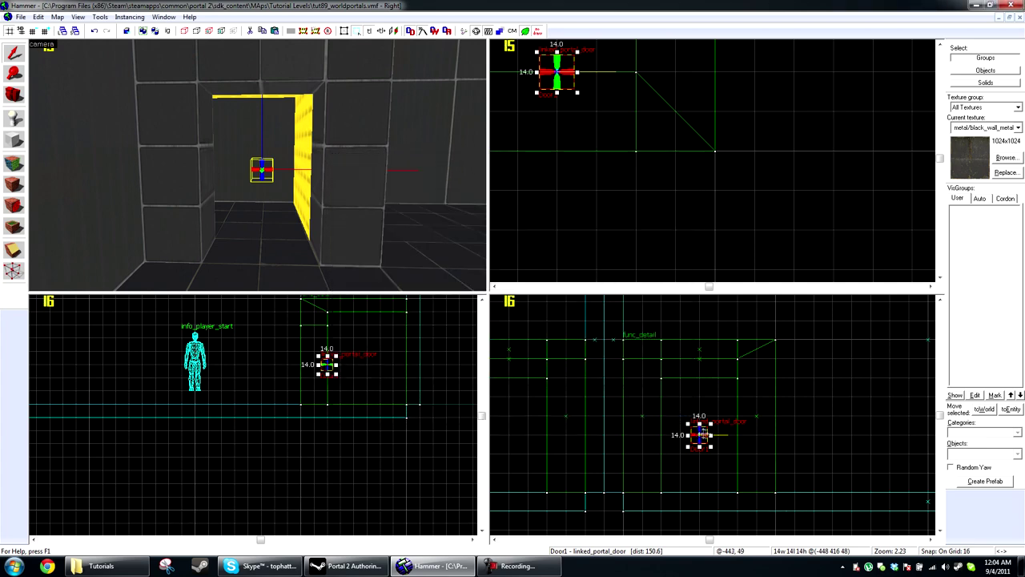
# Step: Rotate Door1 90 degrees clockwise in the top view so it faces out of the doorway
pyautogui.scroll(-8, 785, 141)
pyautogui.scroll(9, 713, 113)
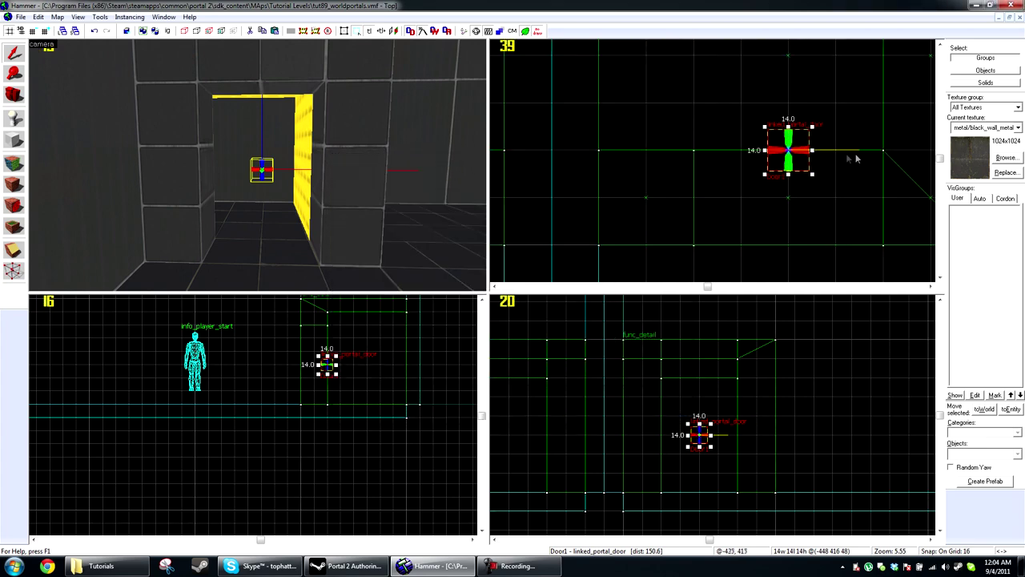
pyautogui.click(800, 148)
pyautogui.moveTo(812, 127); pyautogui.dragTo(812, 172)
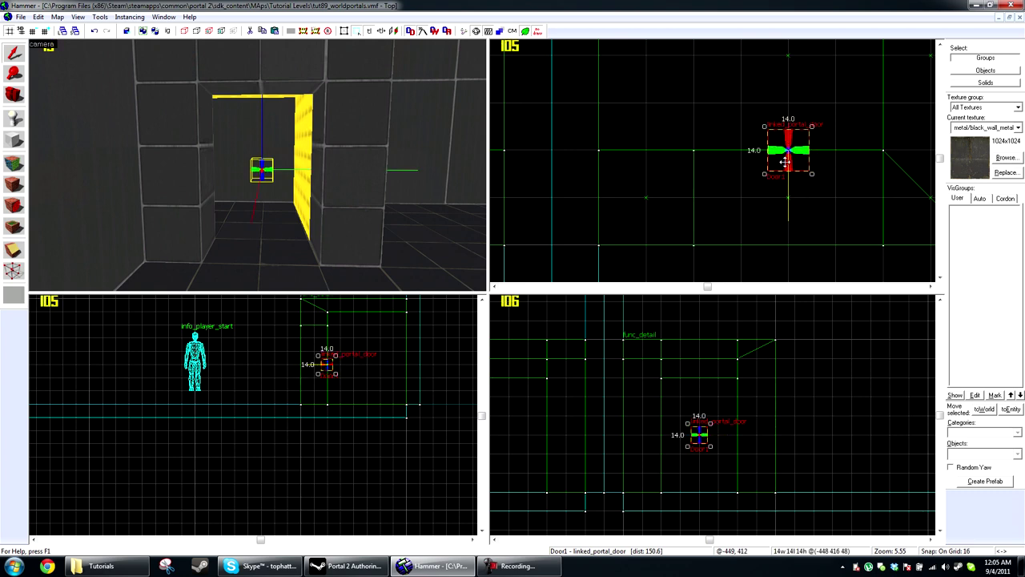
# Step: Paste 30 spaced copies of the portal door in a row with Paste Special
pyautogui.hotkey('ctrl', 'shift', 'v')
pyautogui.press('Return')
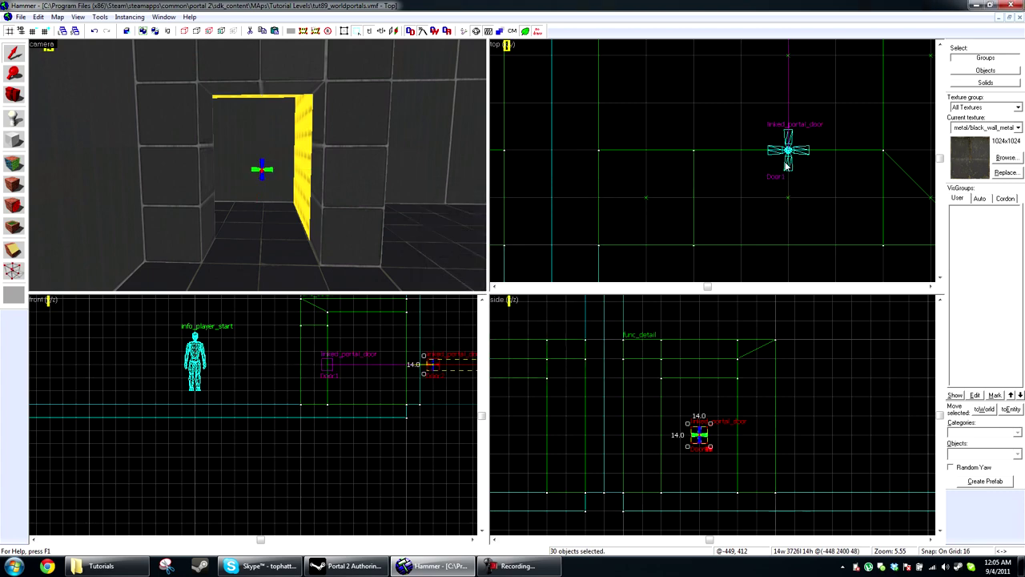
# Step: Undo the 30-copy paste and place a single uniquely named copy of Door1 in the adjacent doorway, 160 units away in the top view
pyautogui.hotkey('ctrl', 'z')
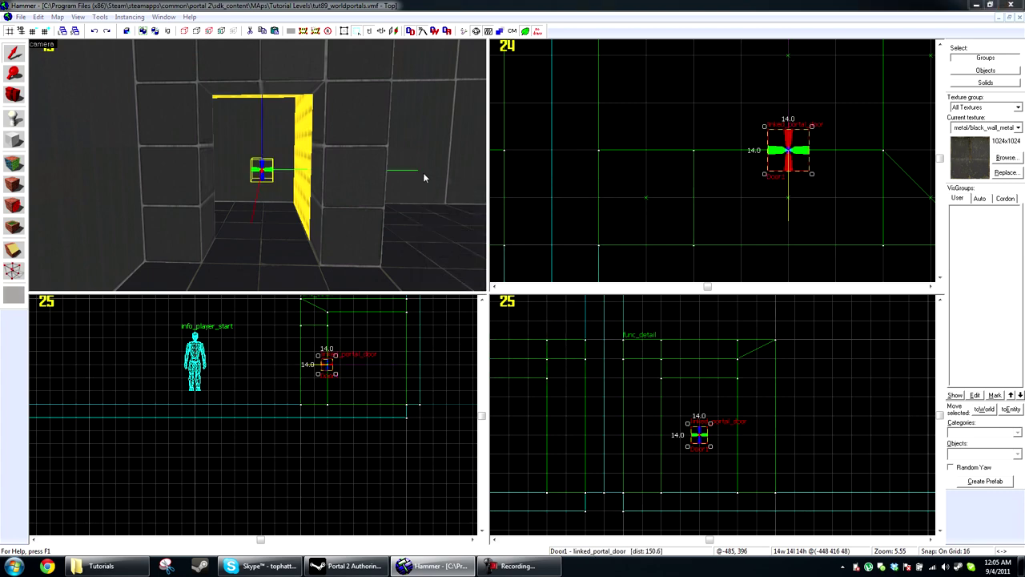
pyautogui.hotkey('ctrl', 'shift', 'v')
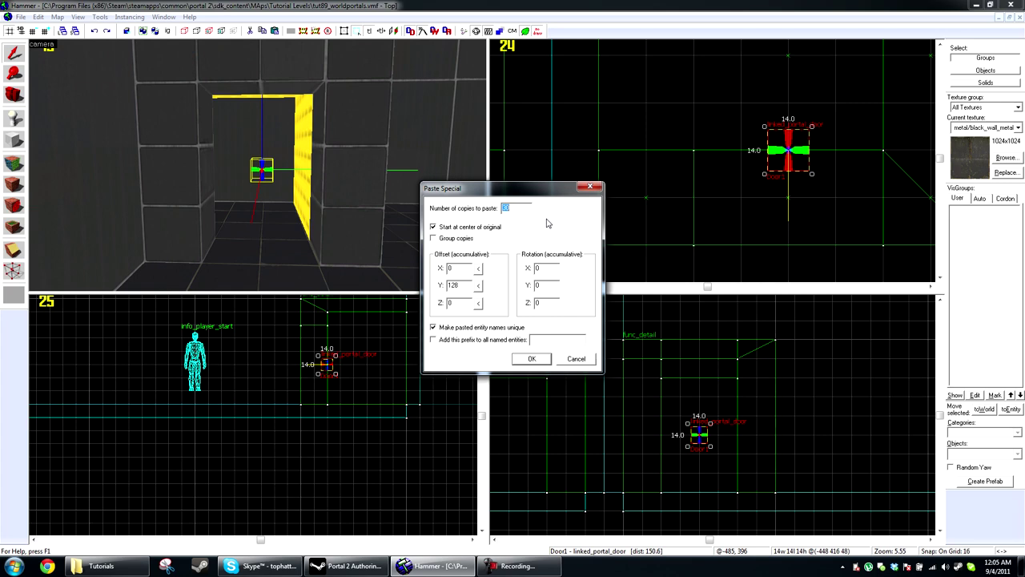
pyautogui.click(531, 358)
pyautogui.scroll(-2, 789, 162)
pyautogui.moveTo(789, 110); pyautogui.dragTo(708, 160)
pyautogui.scroll(5, 728, 163)
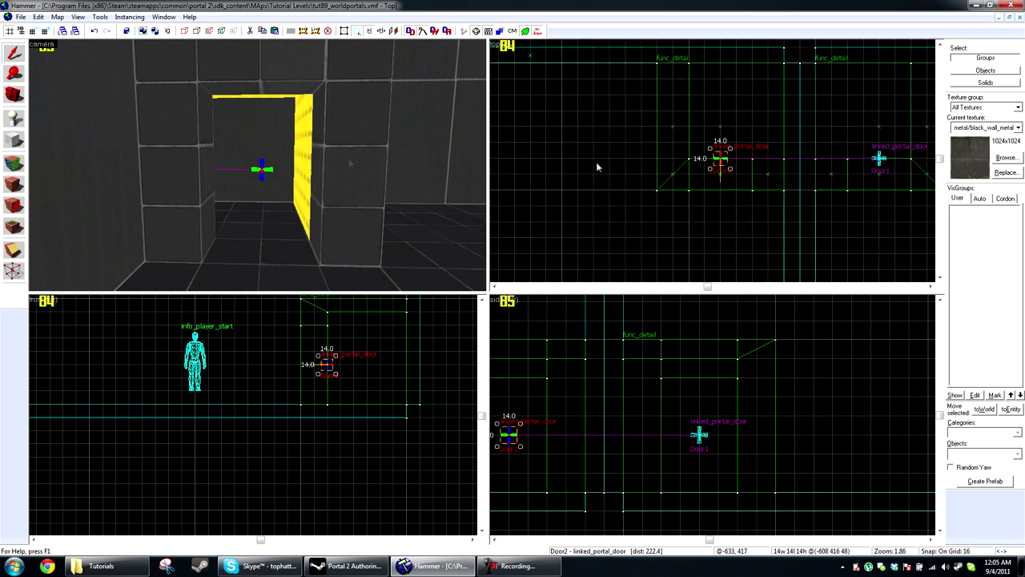
# Step: Set Door2's Linked Partner to Door1 in its properties, apply the change and clear the selection
pyautogui.press('z')
pyautogui.press('z')
pyautogui.hotkey('alt', 'Return')
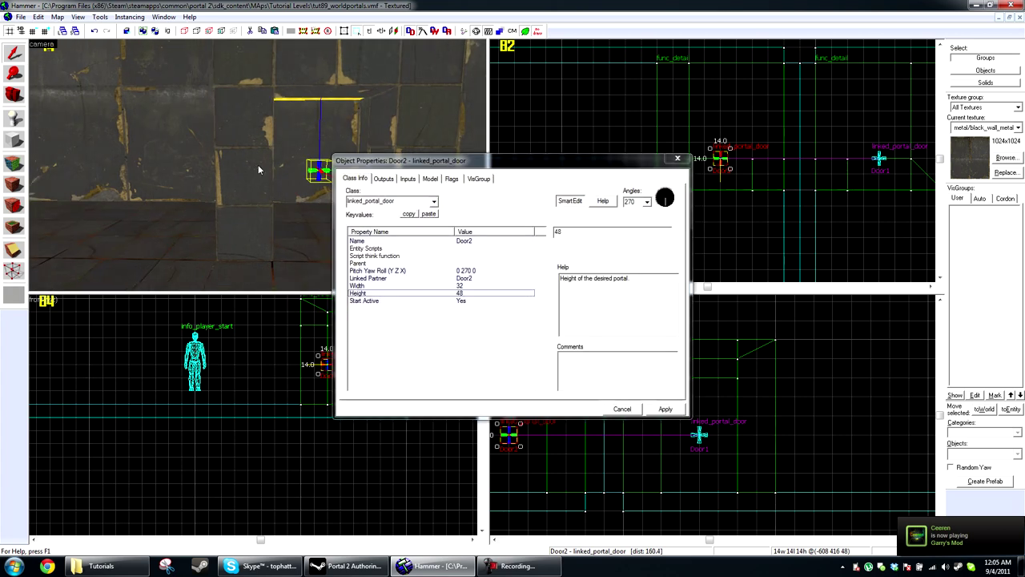
pyautogui.click(497, 278)
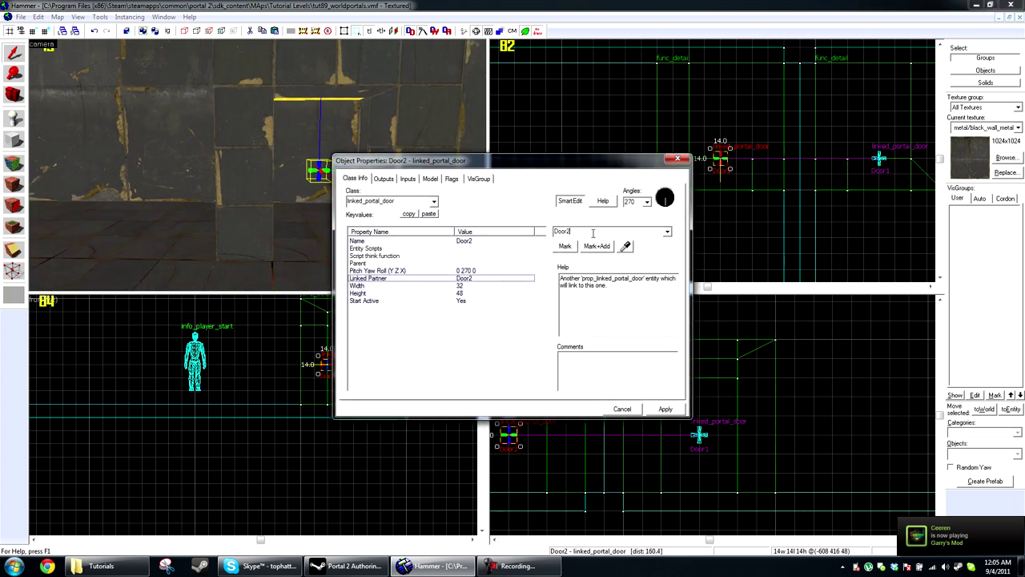
pyautogui.press('BackSpace')
pyautogui.write('1')
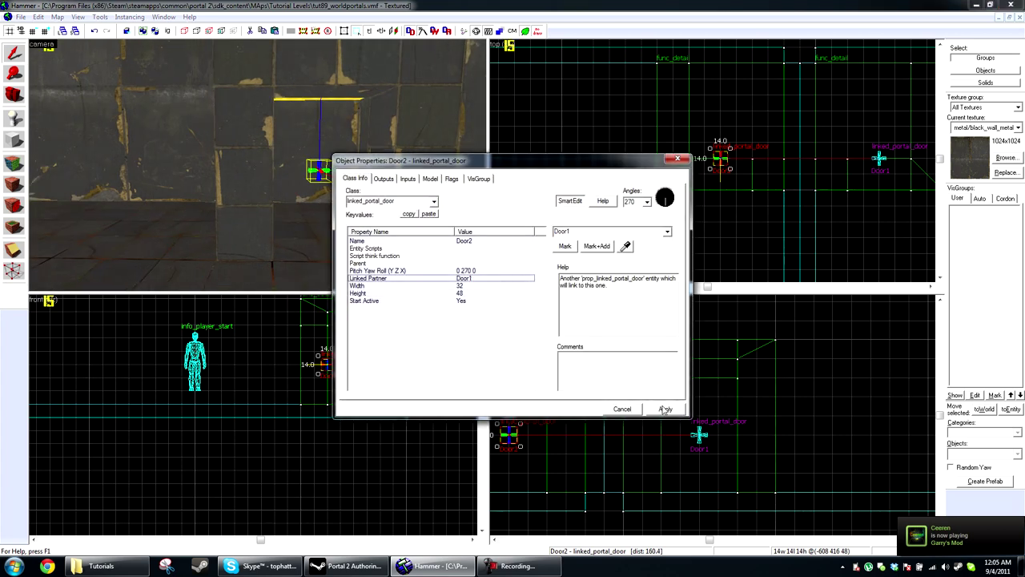
pyautogui.click(664, 409)
pyautogui.click(621, 409)
pyautogui.click(819, 385)
# Step: Inspect both portal doors in the 3D view, and compile and run the map in Portal 2
pyautogui.press('z')
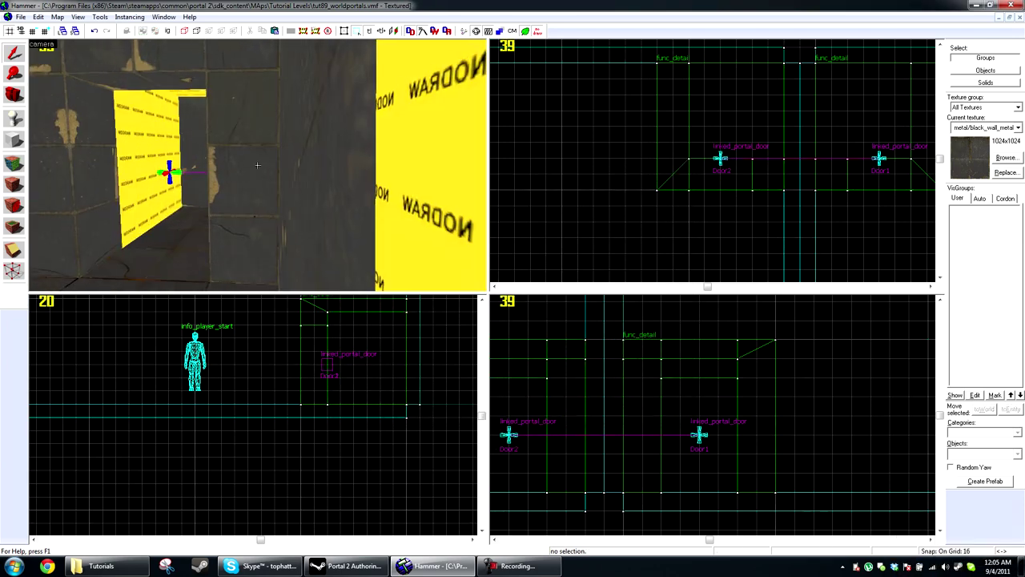
pyautogui.press('w')
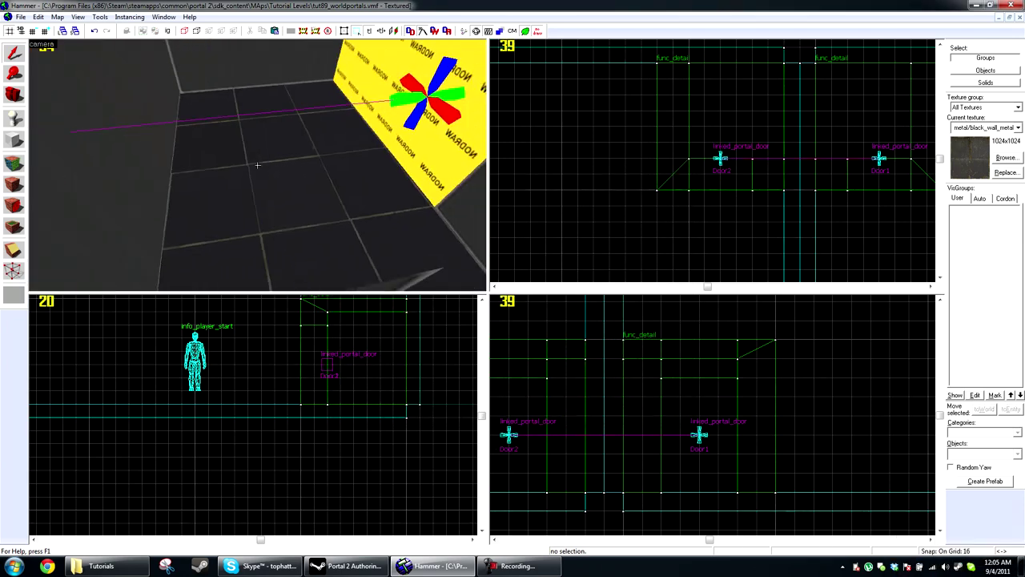
pyautogui.press('s')
pyautogui.press('z')
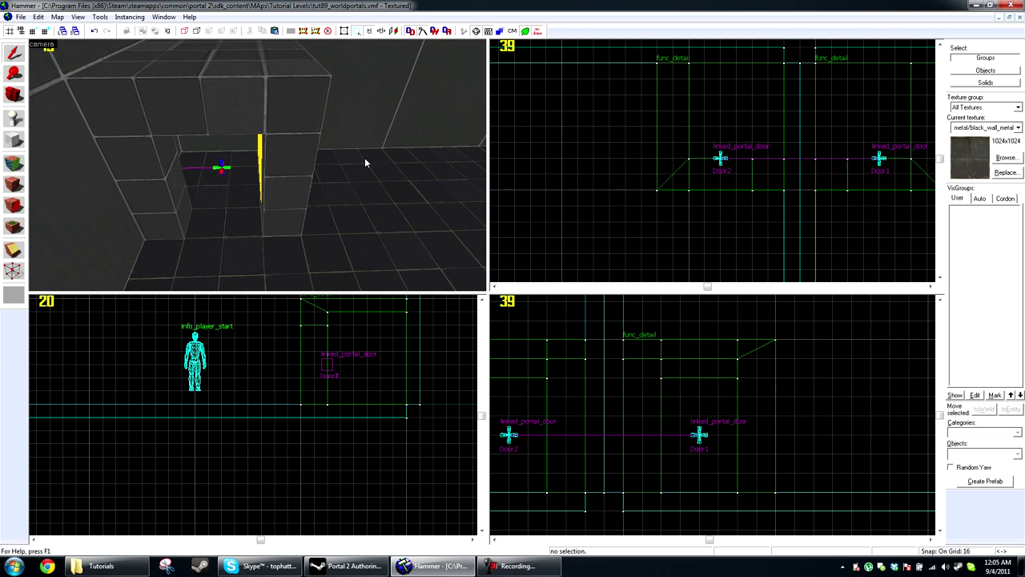
pyautogui.press('F9')
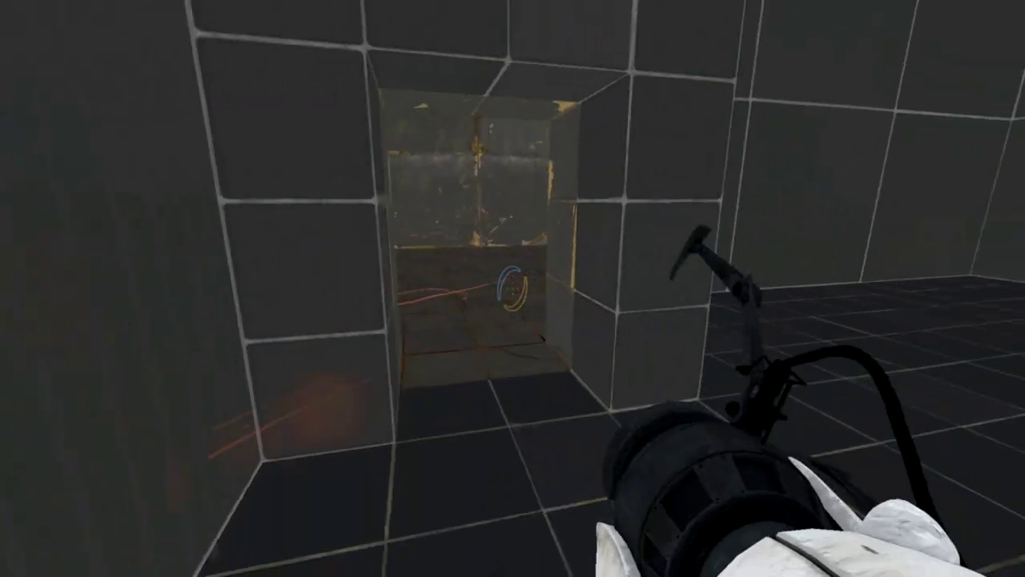
pyautogui.press('w')
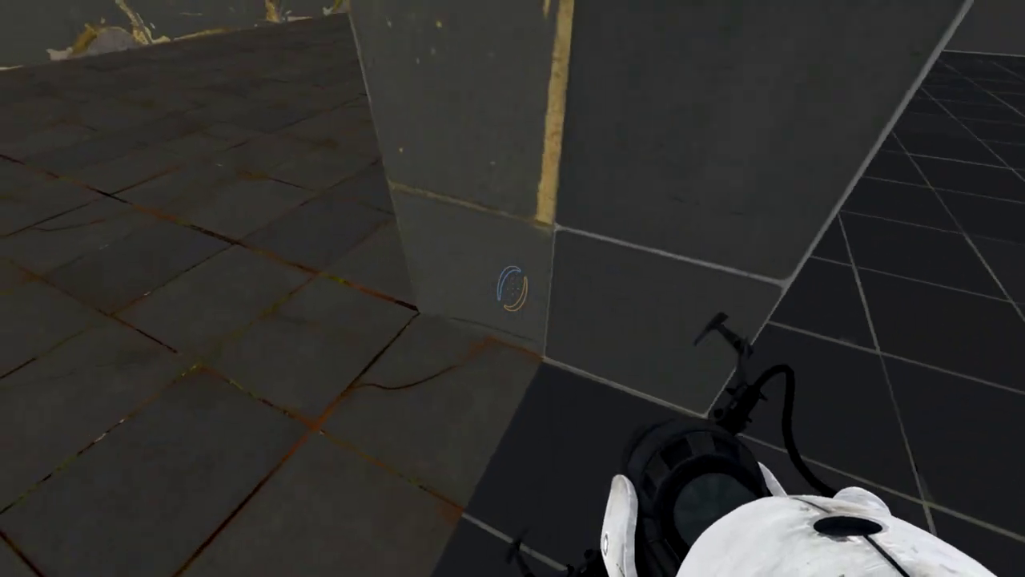
pyautogui.press('s')
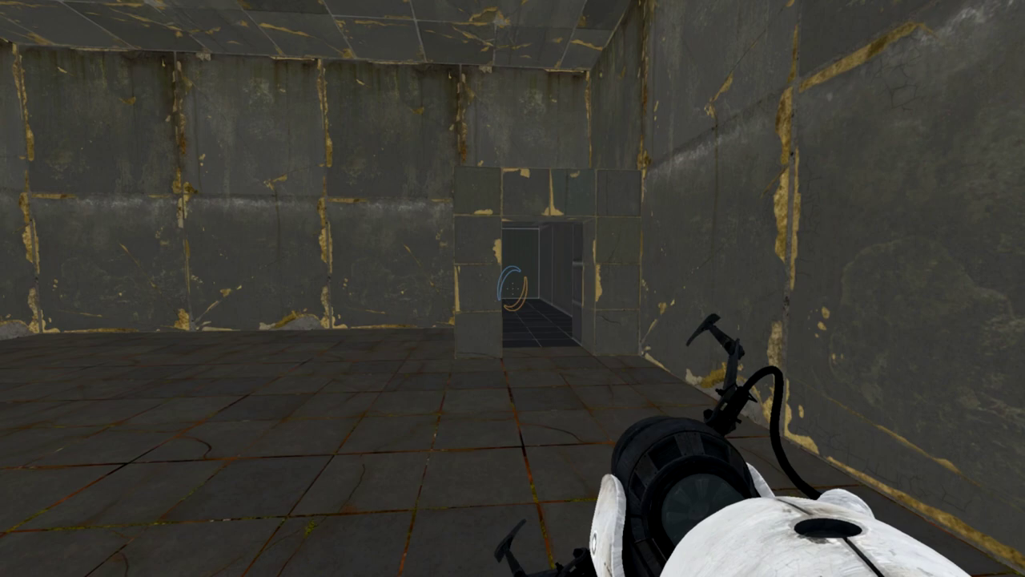
pyautogui.press('a')
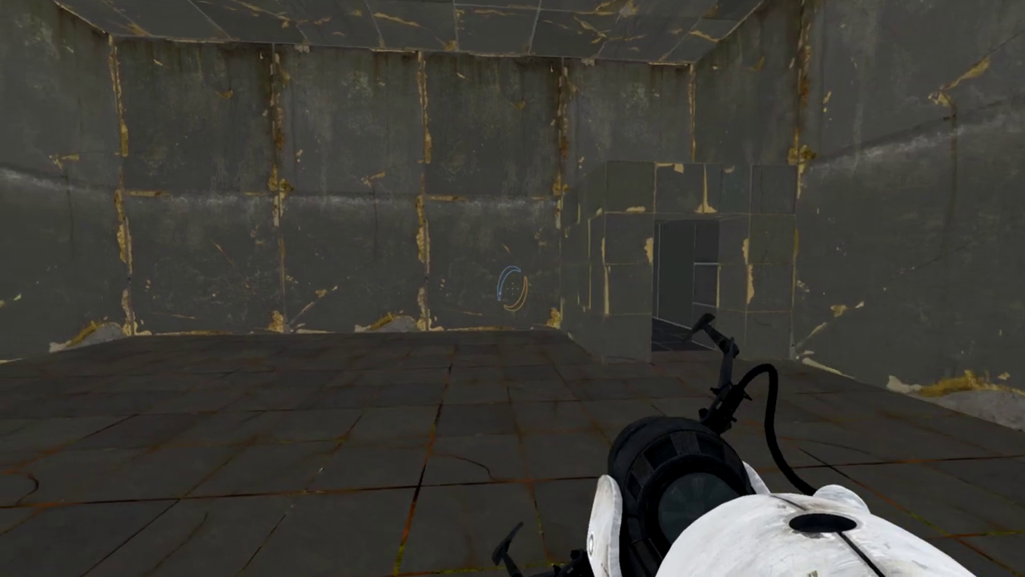
pyautogui.press('w')
pyautogui.press('w')
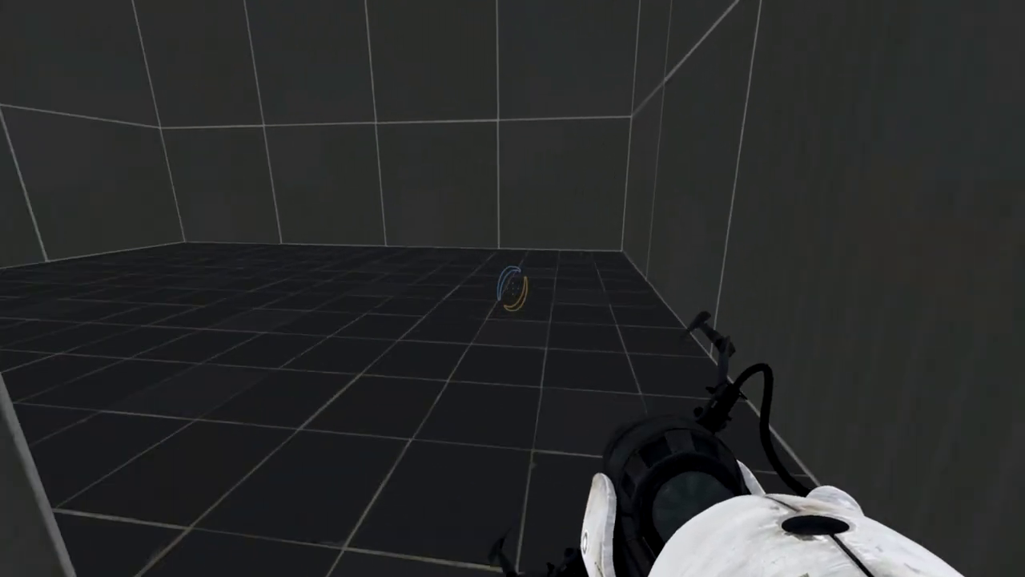
pyautogui.press('s')
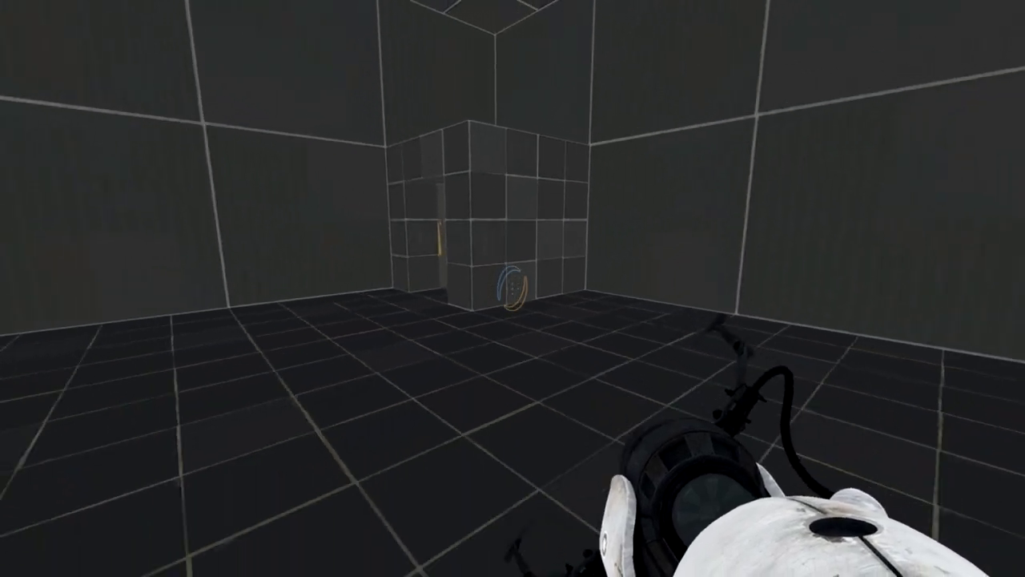
pyautogui.press('s')
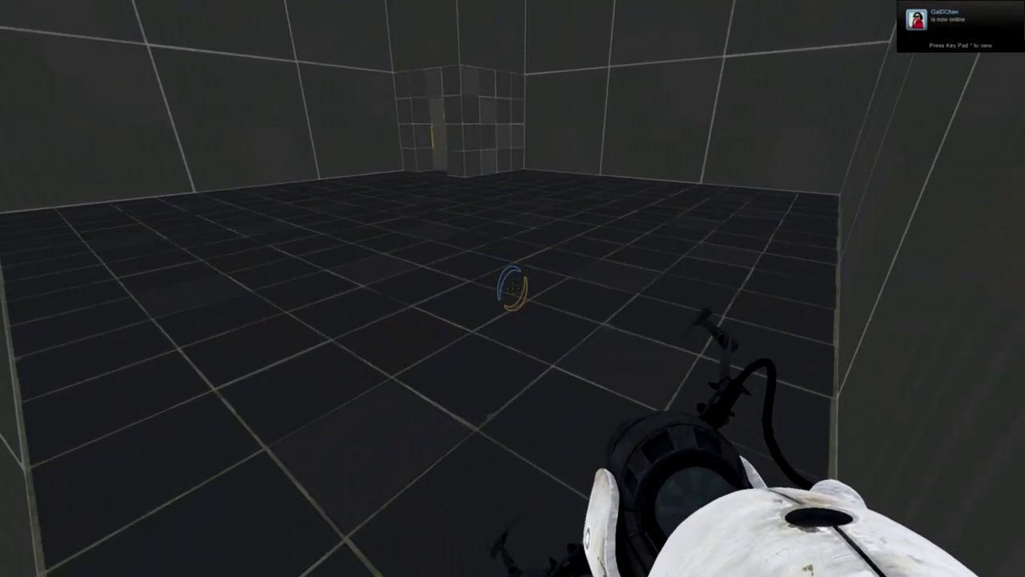
pyautogui.press('w')
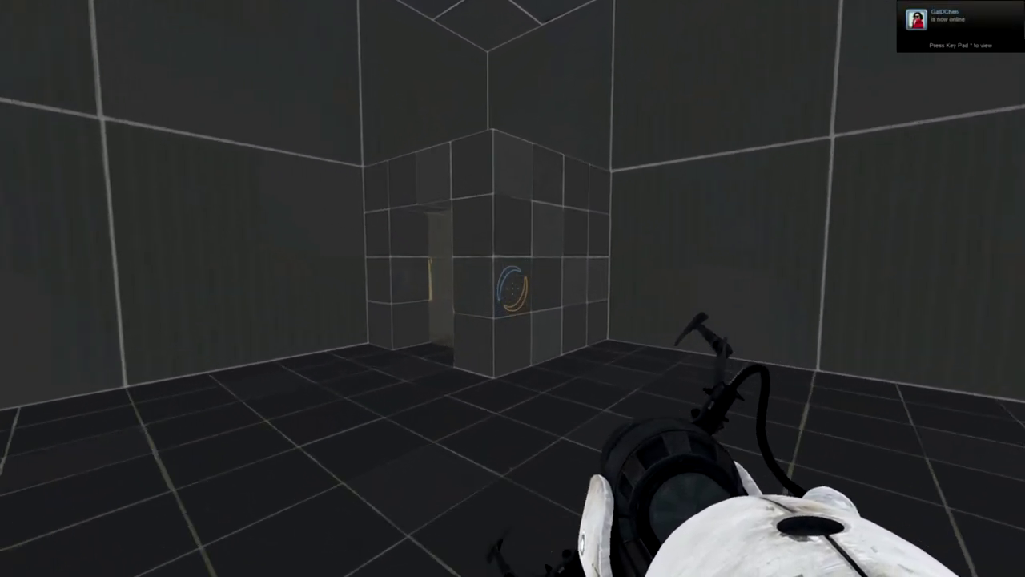
pyautogui.press('w')
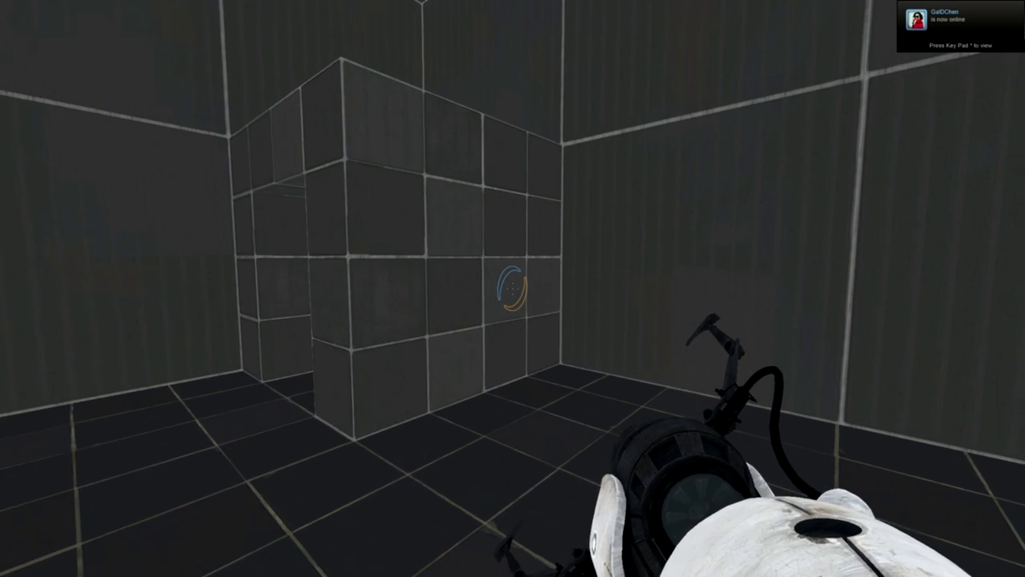